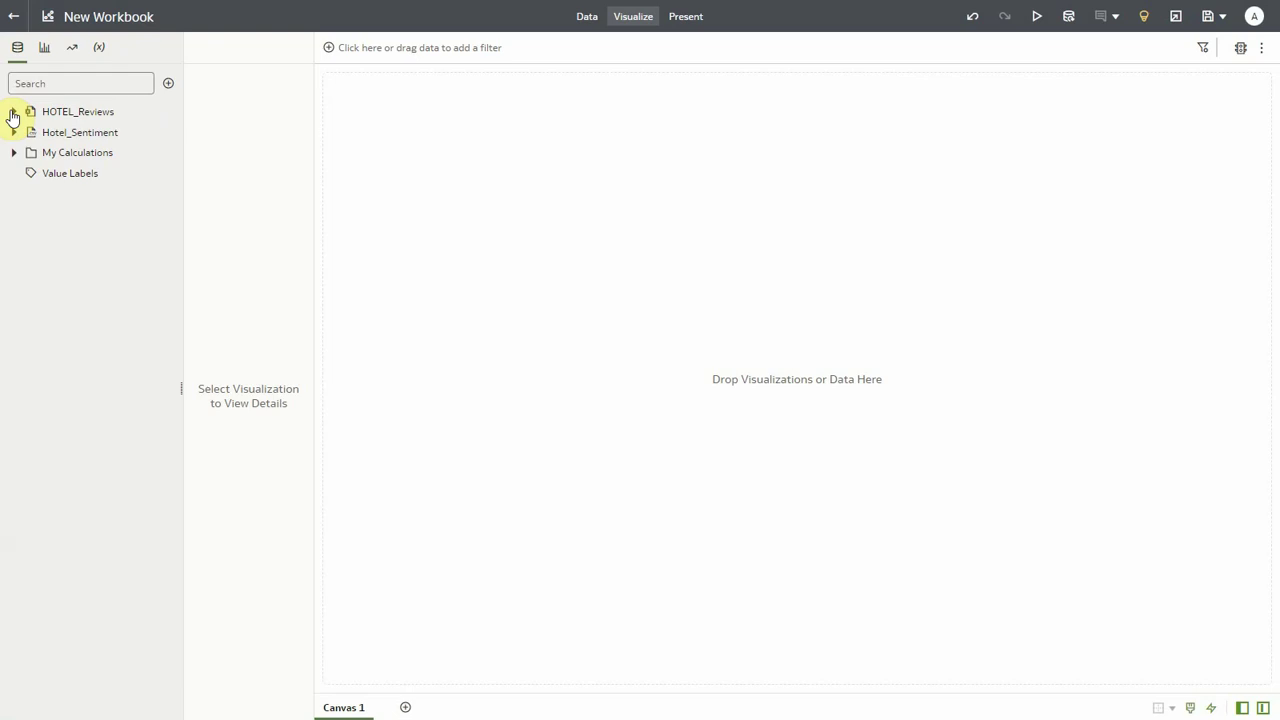
- Peek at the HOTEL_Reviews columns, then expand Hotel_Sentiment to list its Sentiment and Score fields
click(13, 111)
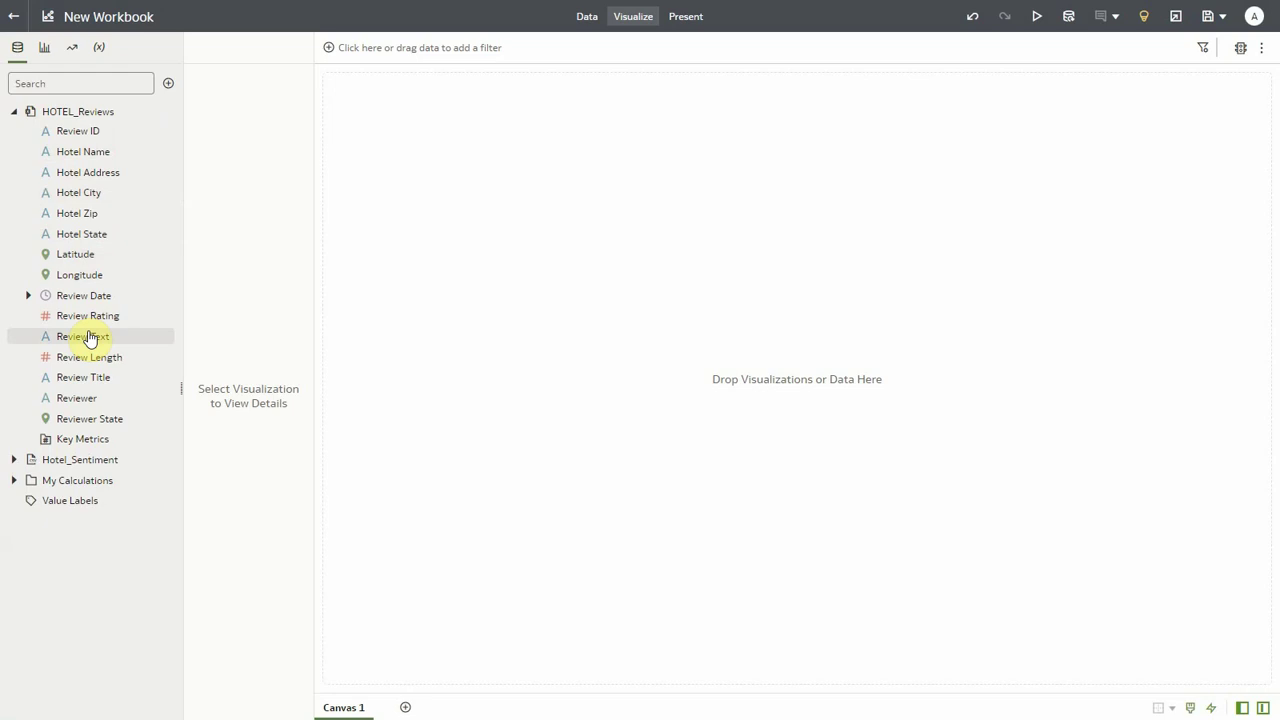
click(14, 115)
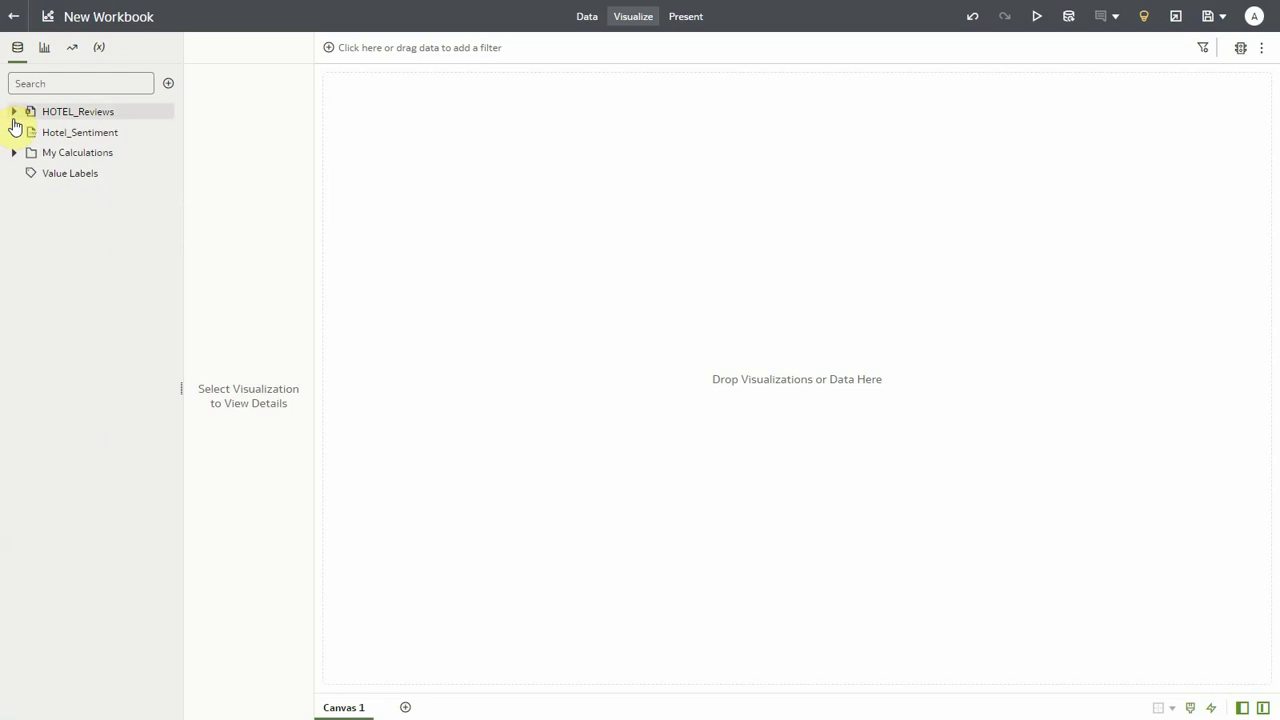
click(15, 135)
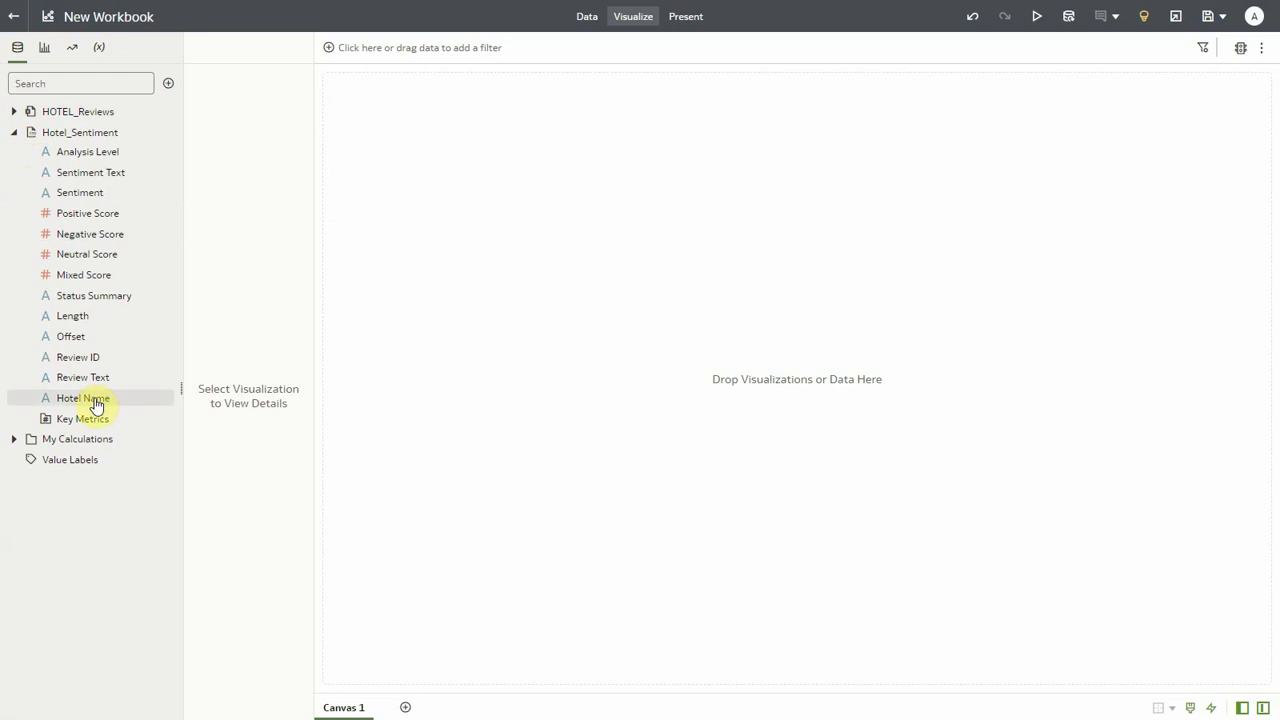
- Build a table from Hotel Name, Review ID, Review Text, Analysis Level, Sentiment Text, Sentiment, Length and Offset
click(95, 399)
ctrl+click(92, 358)
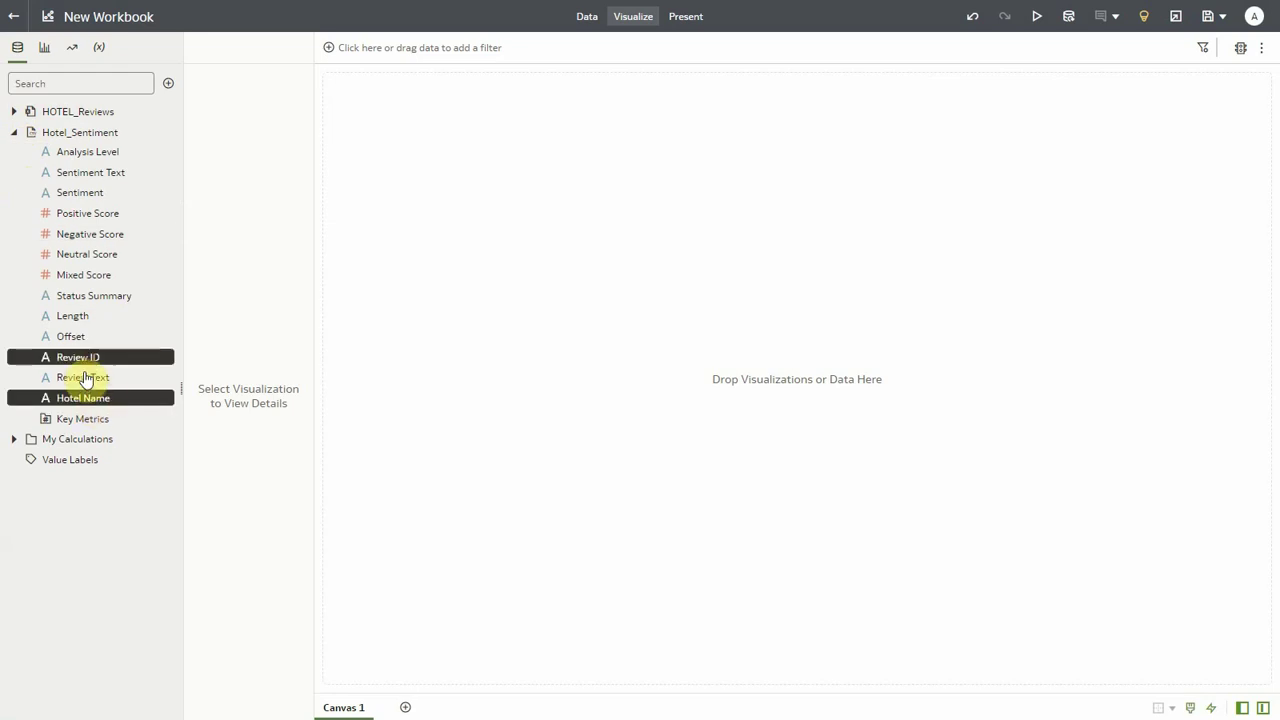
ctrl+click(86, 380)
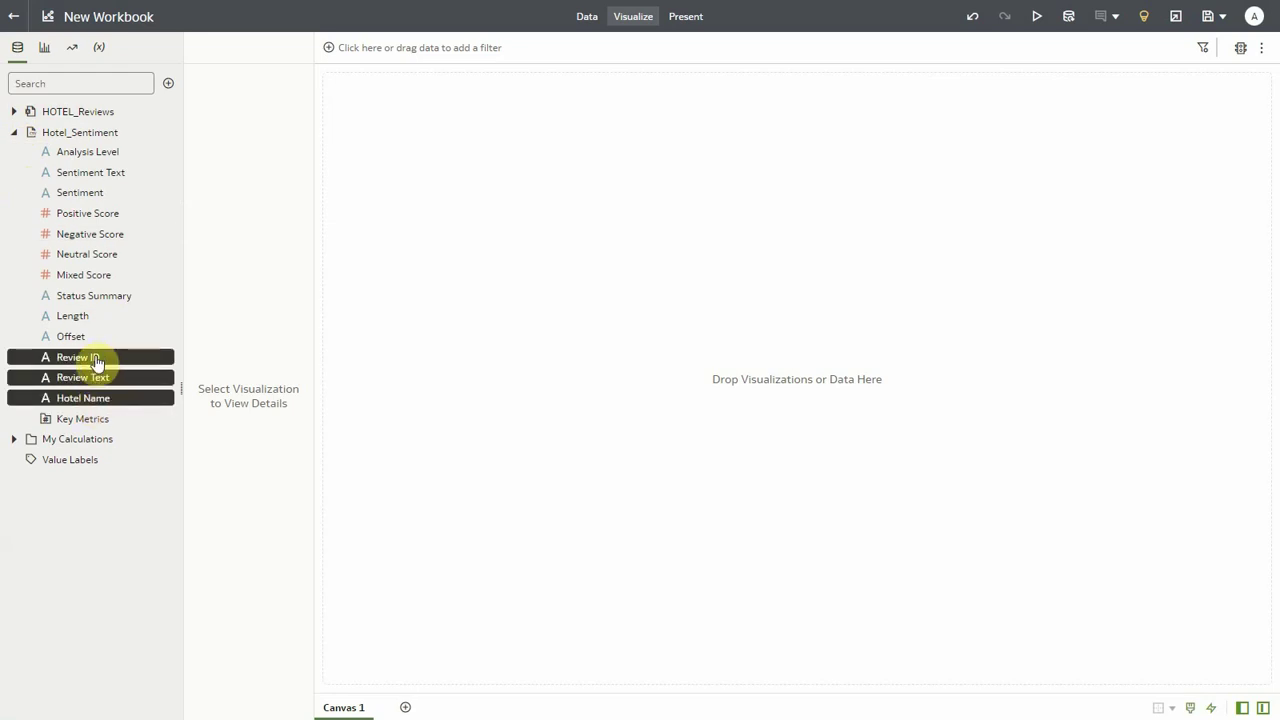
ctrl+click(89, 157)
ctrl+click(89, 172)
ctrl+click(89, 192)
ctrl+click(86, 316)
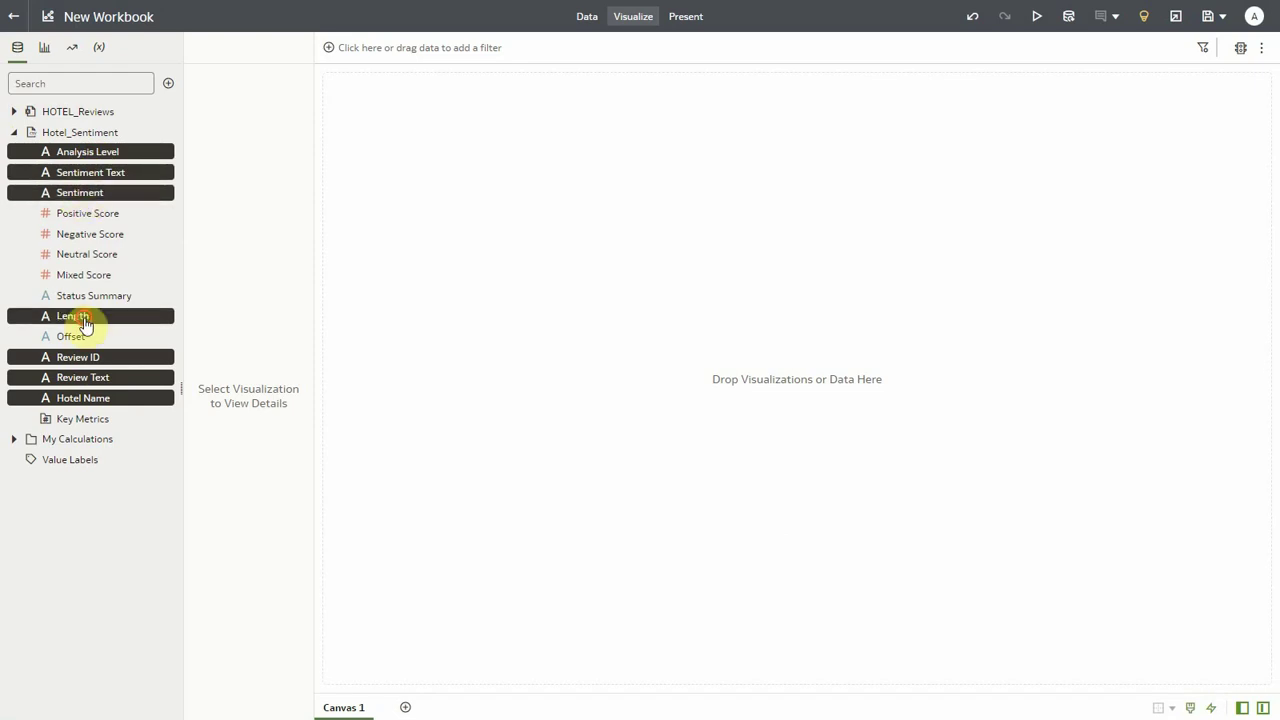
ctrl+click(83, 337)
right_click(83, 337)
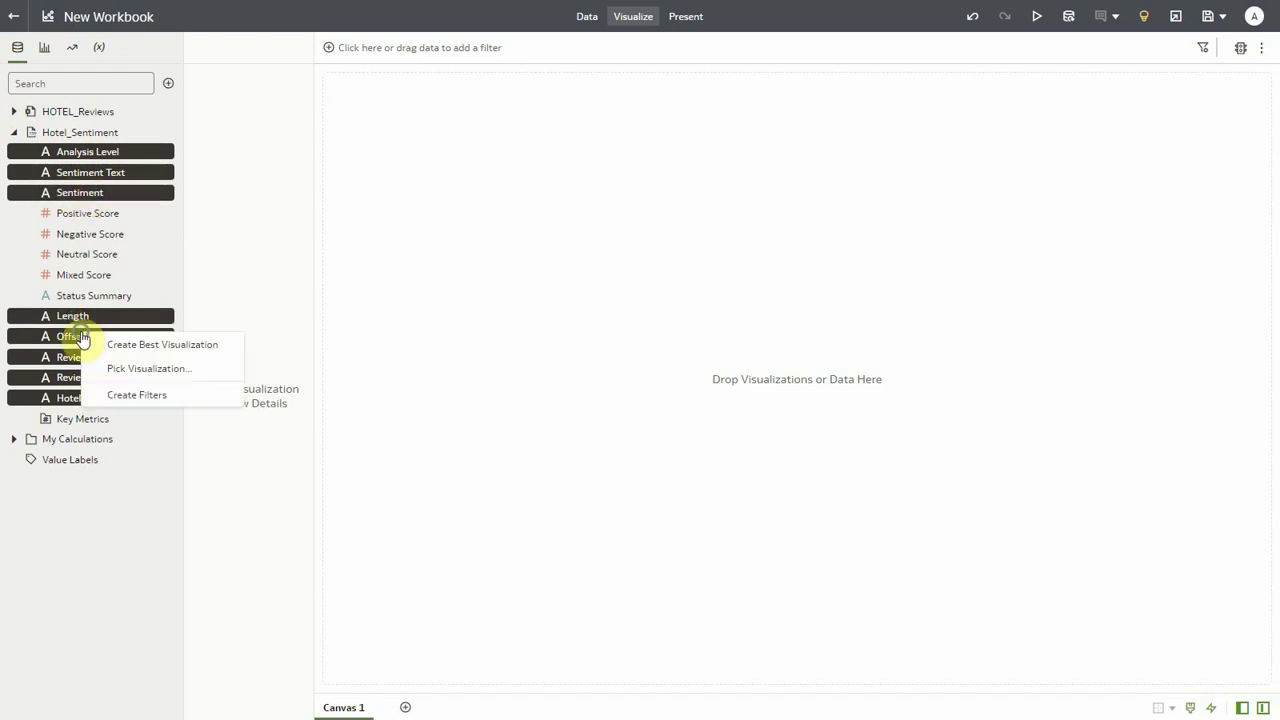
click(141, 369)
click(137, 394)
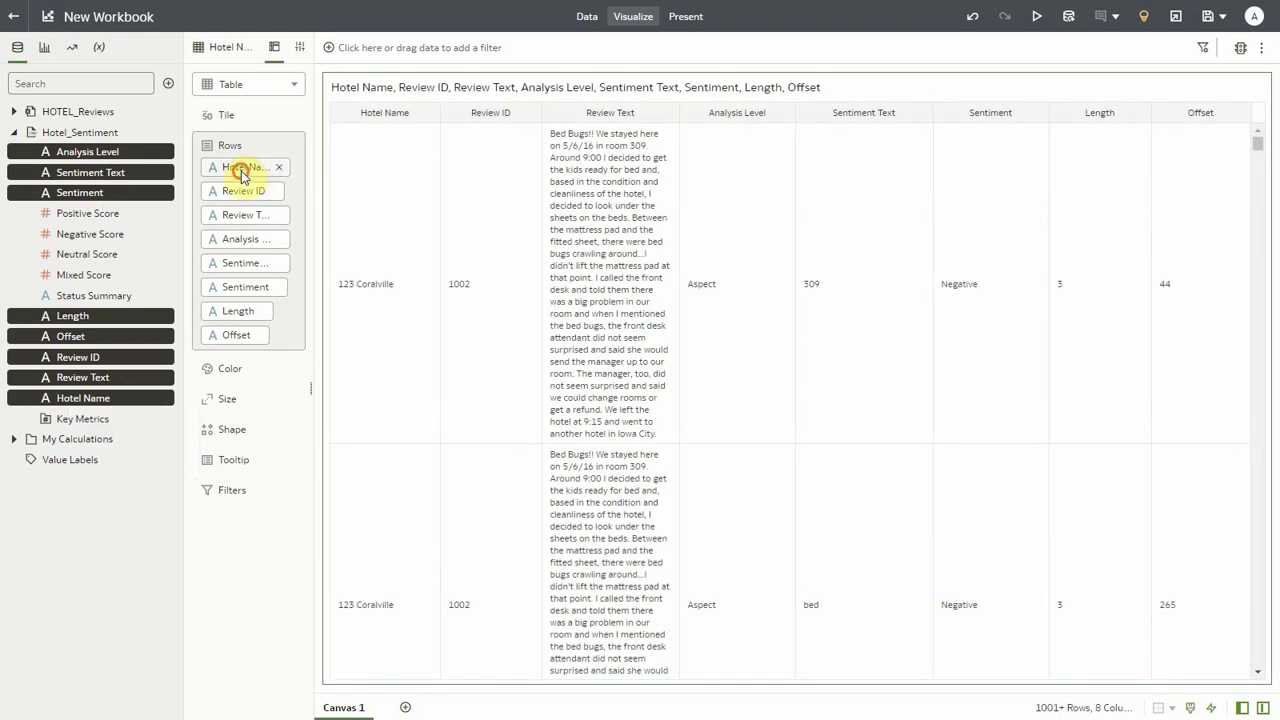
- Filter the table by Hotel Name to Budget Beds and Little Italy San Diego
drag(243, 166, 366, 49)
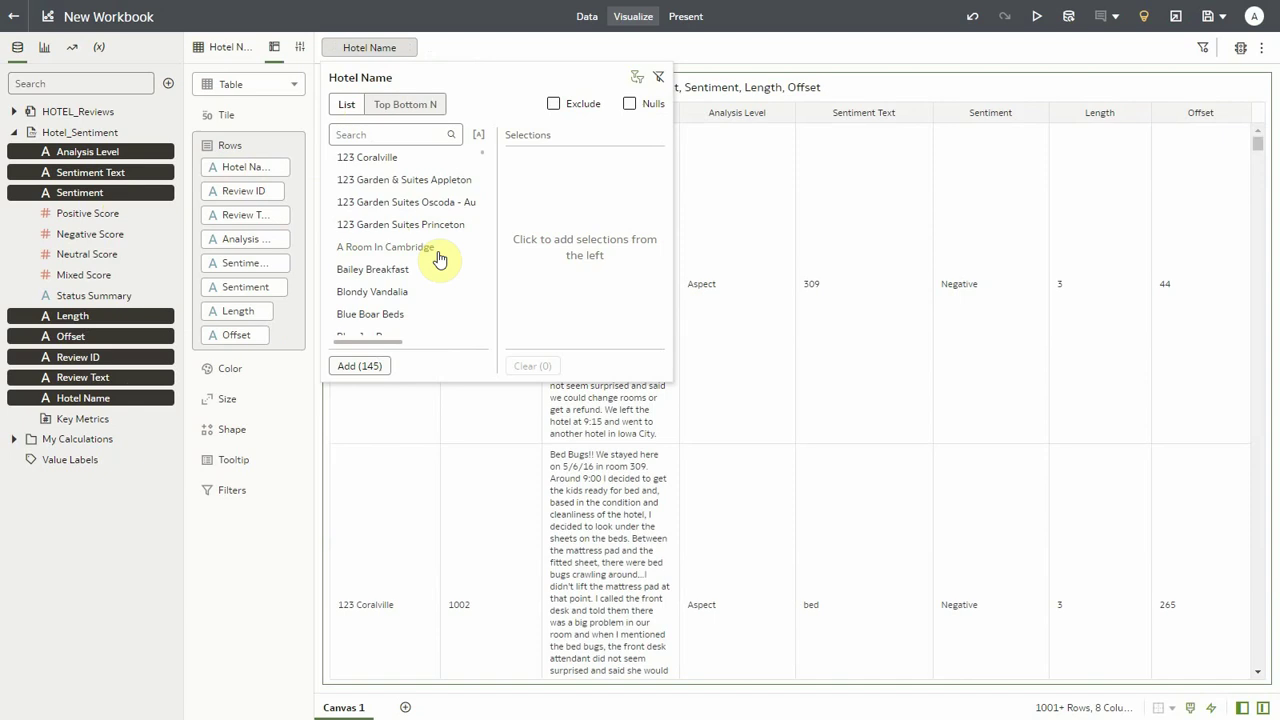
scroll(436, 254, down, 2)
click(400, 296)
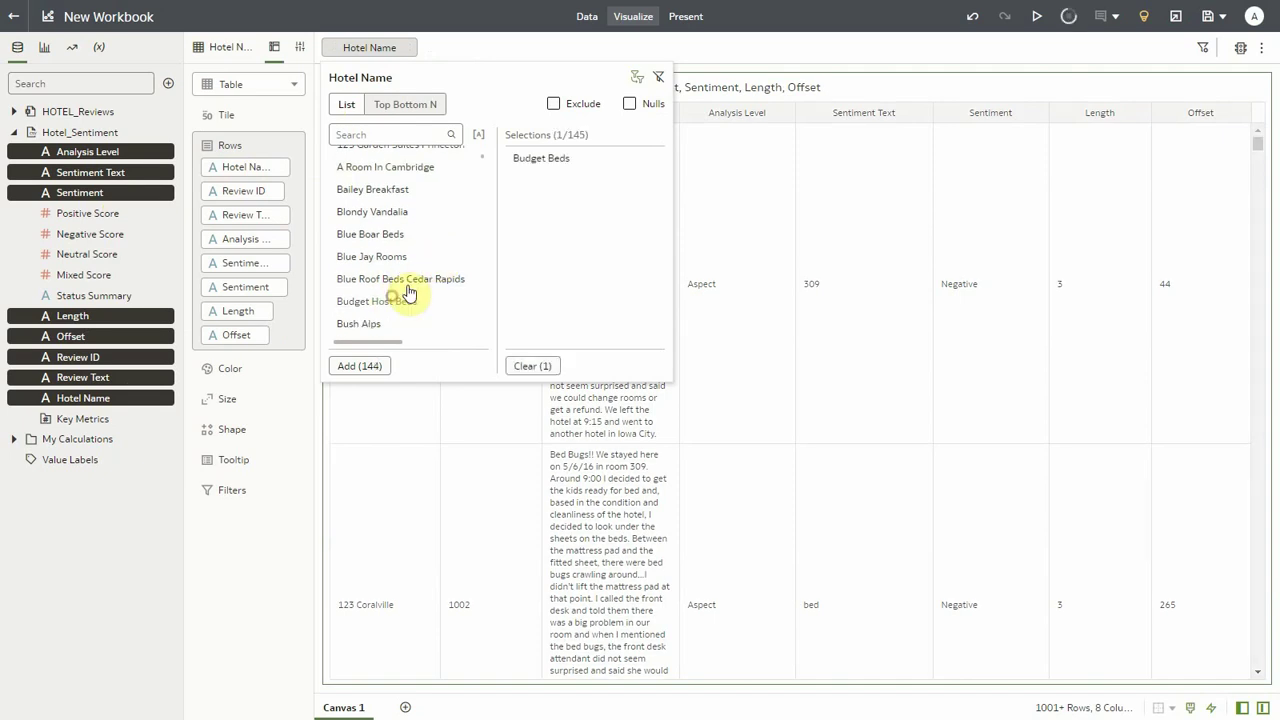
scroll(425, 280, down, 3)
scroll(425, 280, down, 4)
click(427, 299)
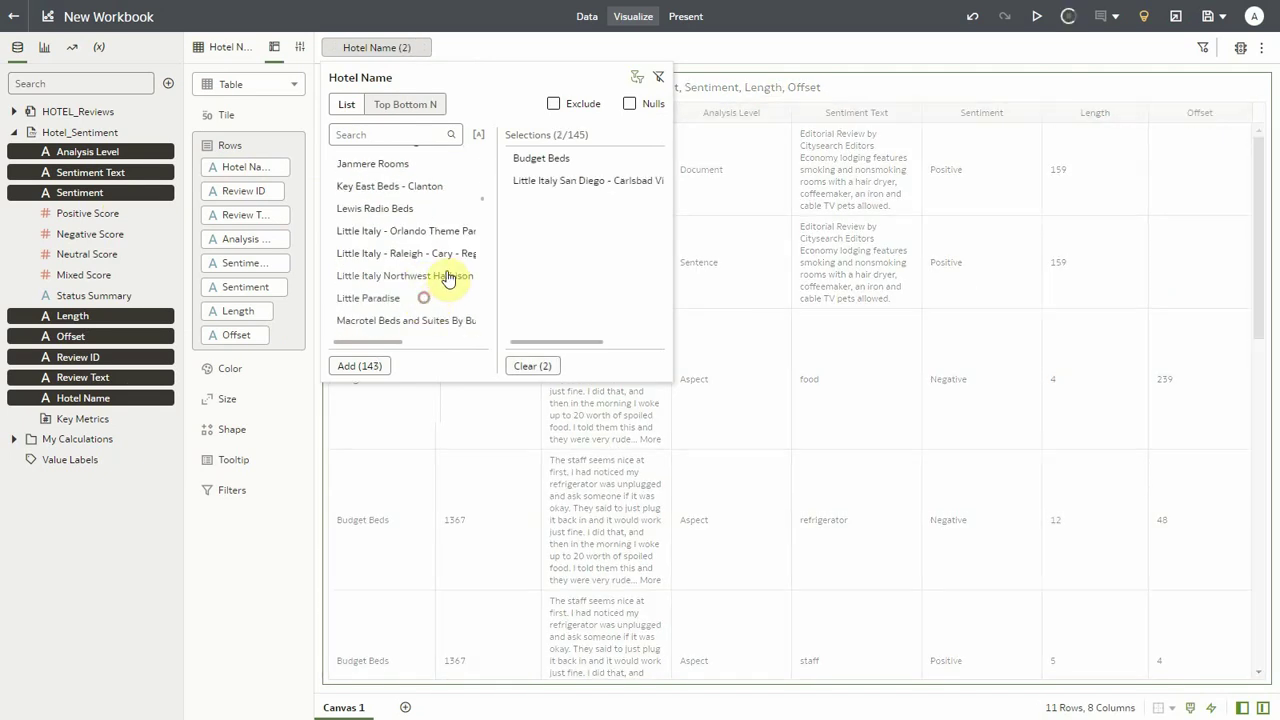
click(724, 52)
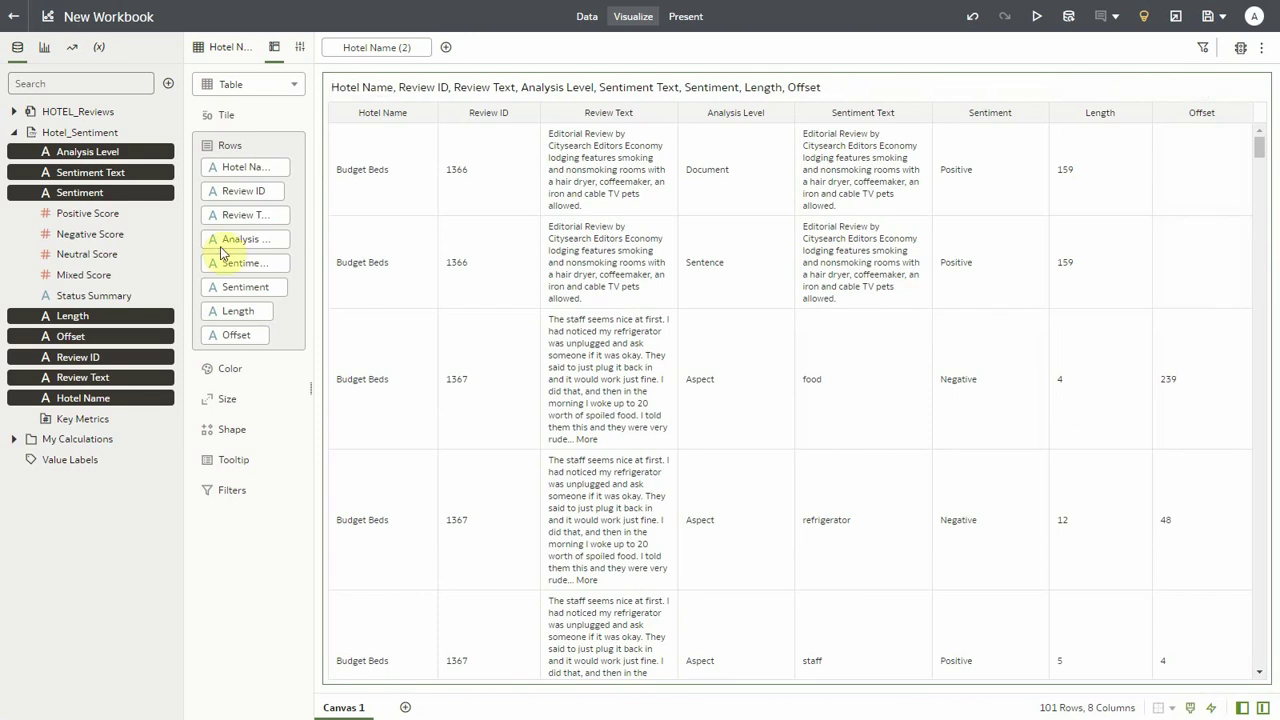
- Filter the table by Analysis Level to keep only Aspect rows
drag(236, 240, 466, 41)
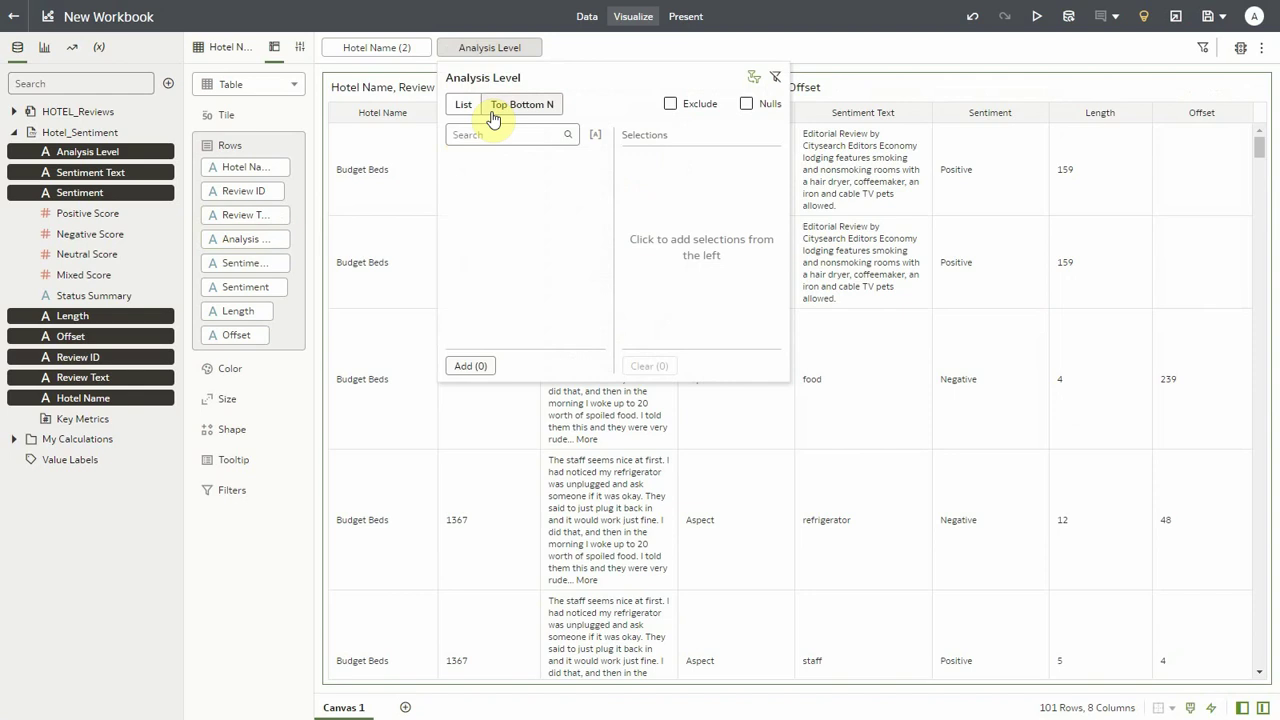
click(469, 159)
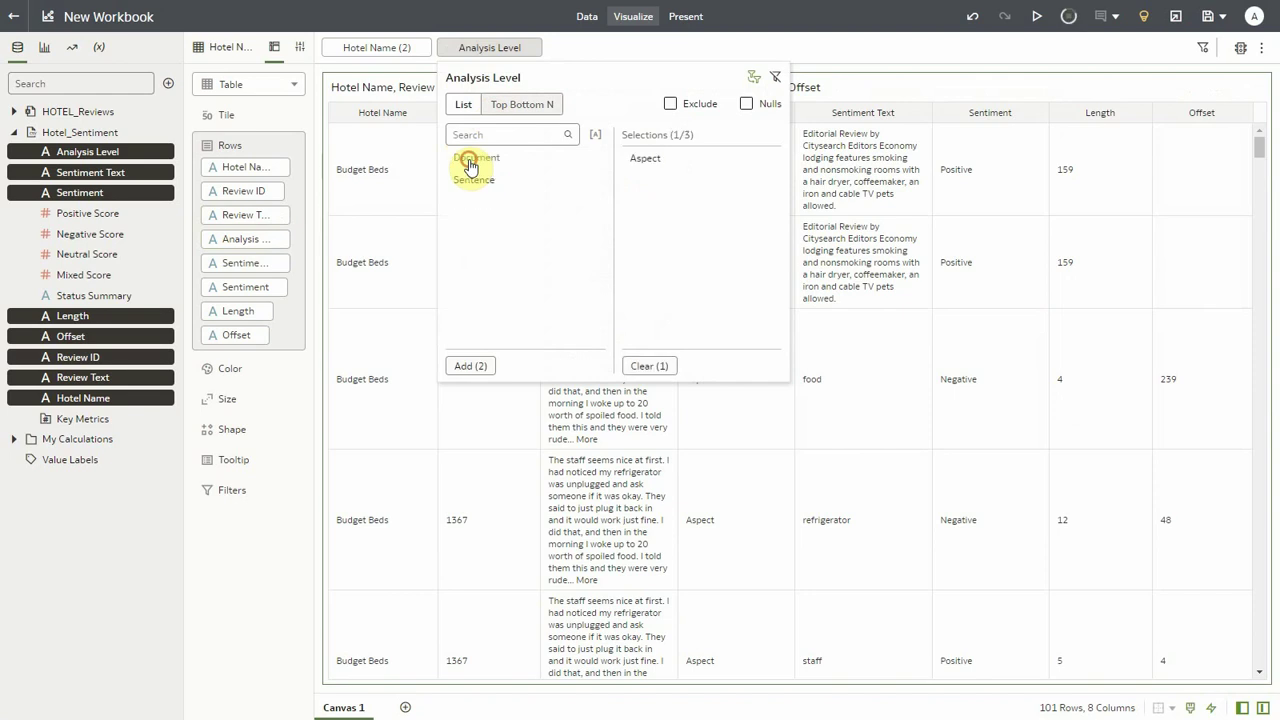
click(280, 239)
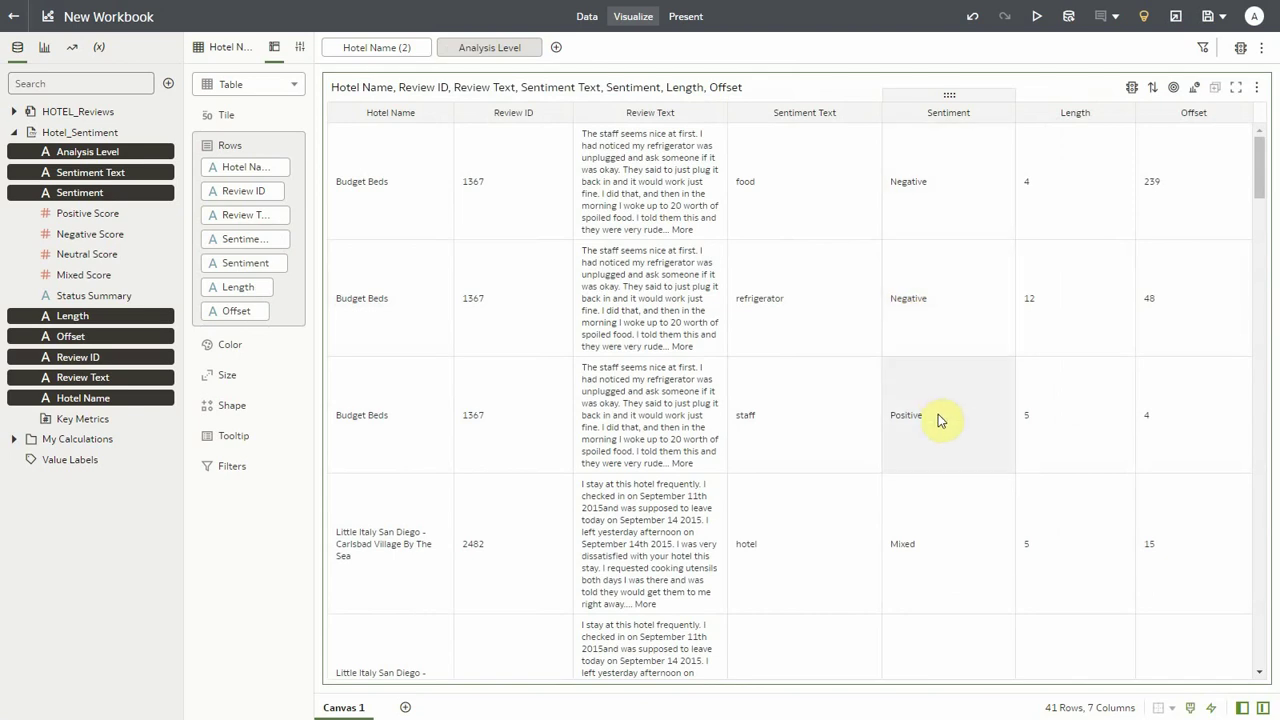
- Move Sentiment from Rows to Color so rows are coloured Negative, Positive or Mixed
scroll(945, 448, down, 1)
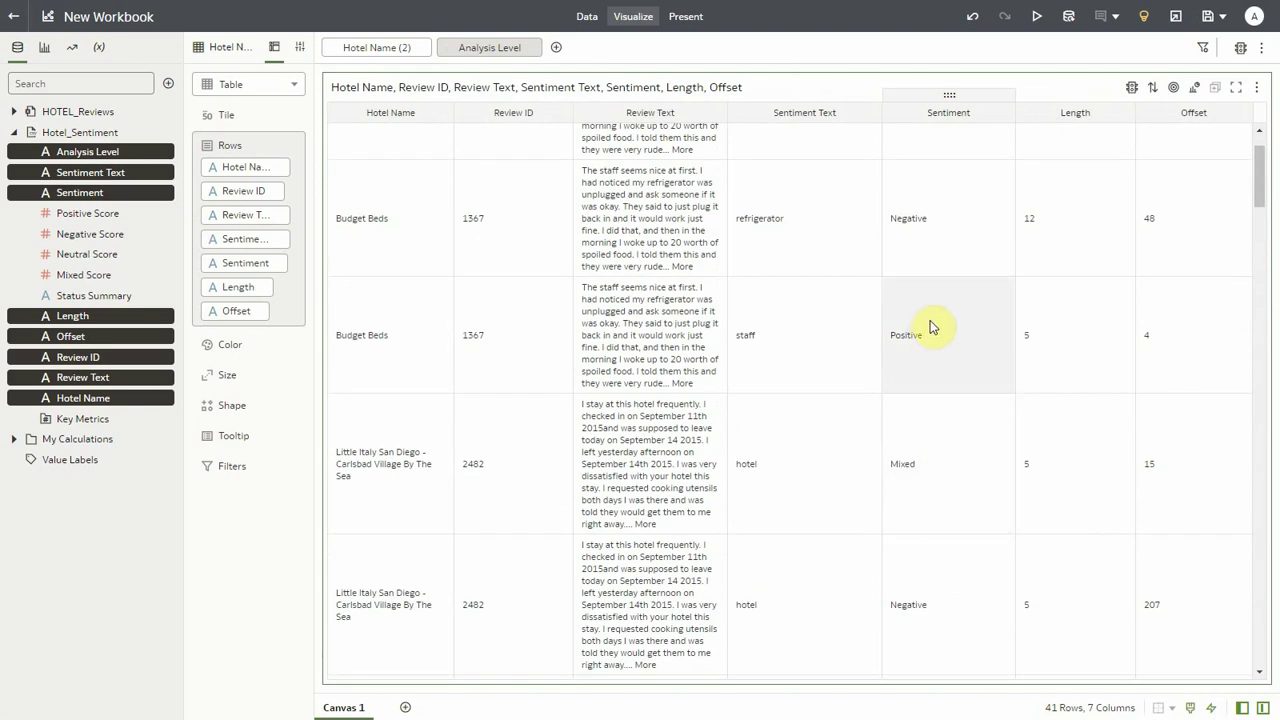
scroll(930, 327, up, 1)
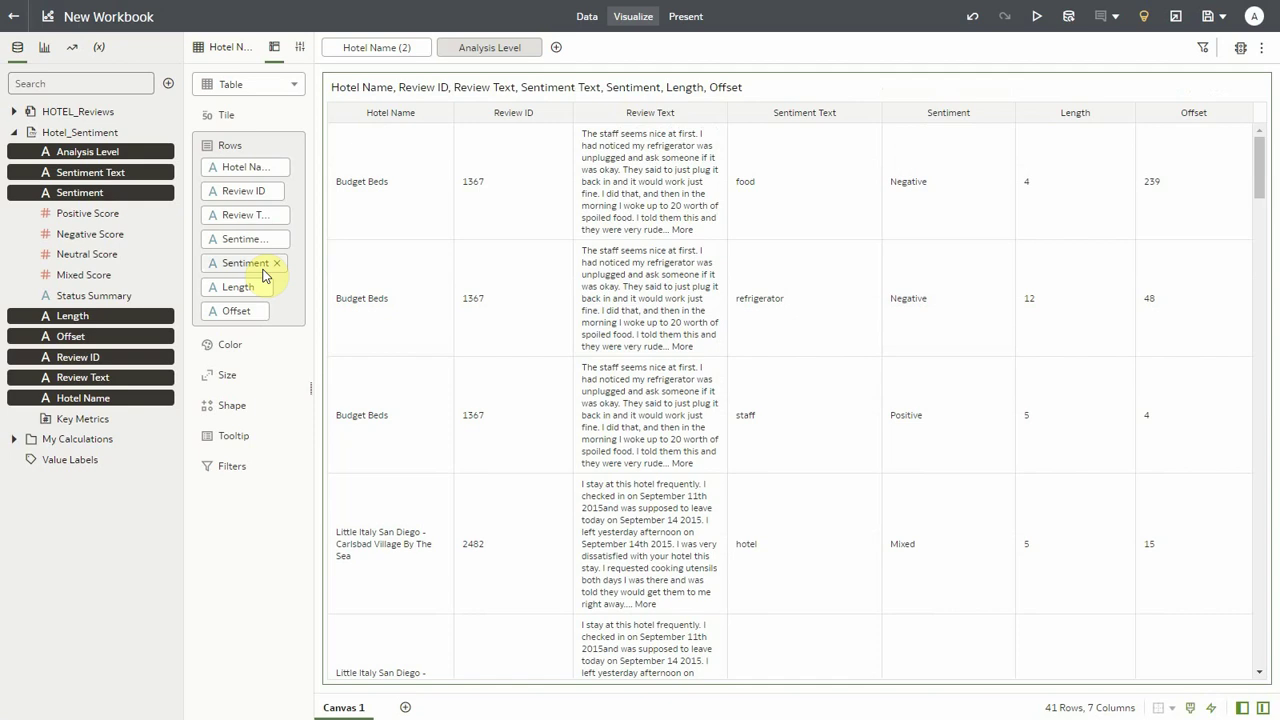
drag(245, 270, 250, 355)
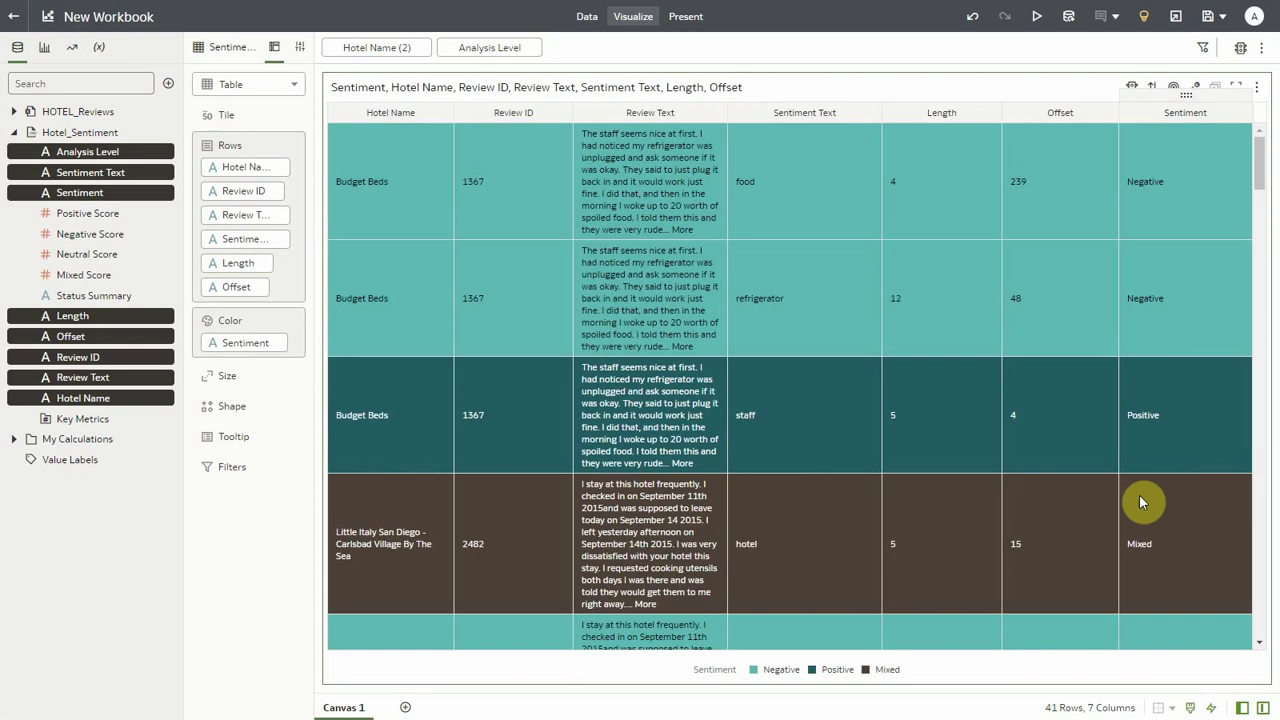
- Switch to TextHighlight Plugin, highlighting Review Text using Offset and Length as the highlight position
click(240, 85)
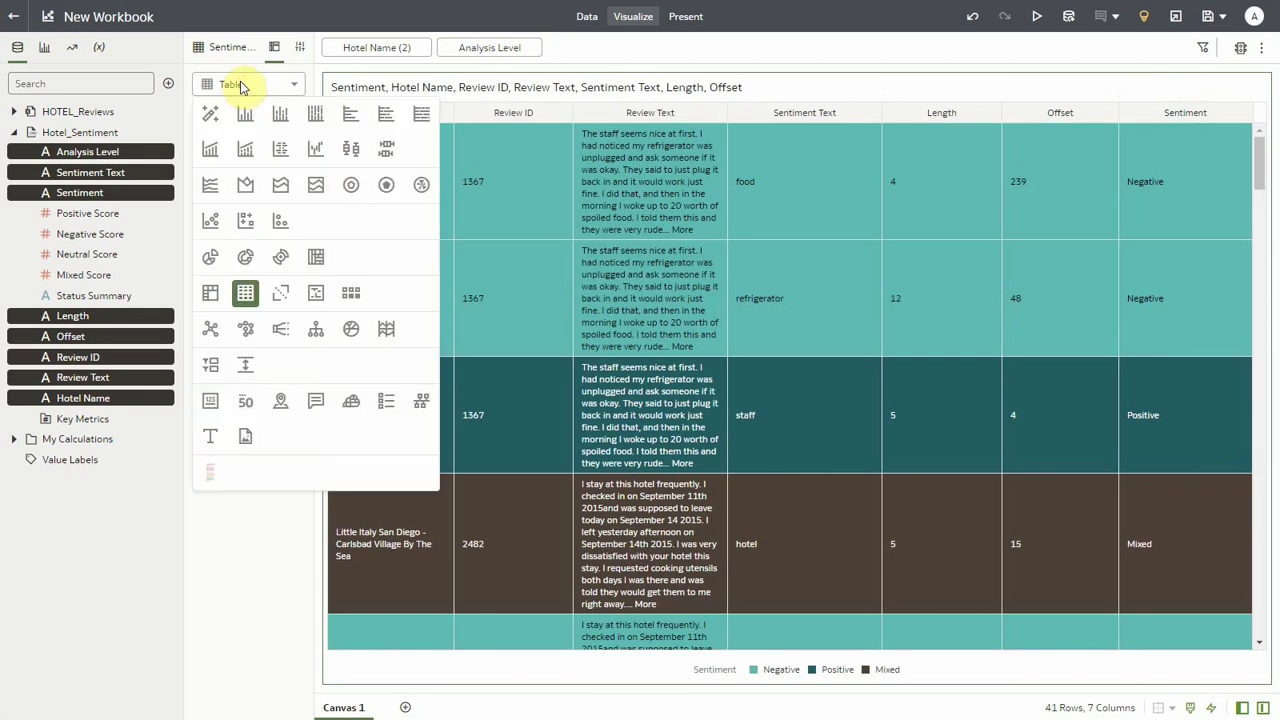
click(213, 480)
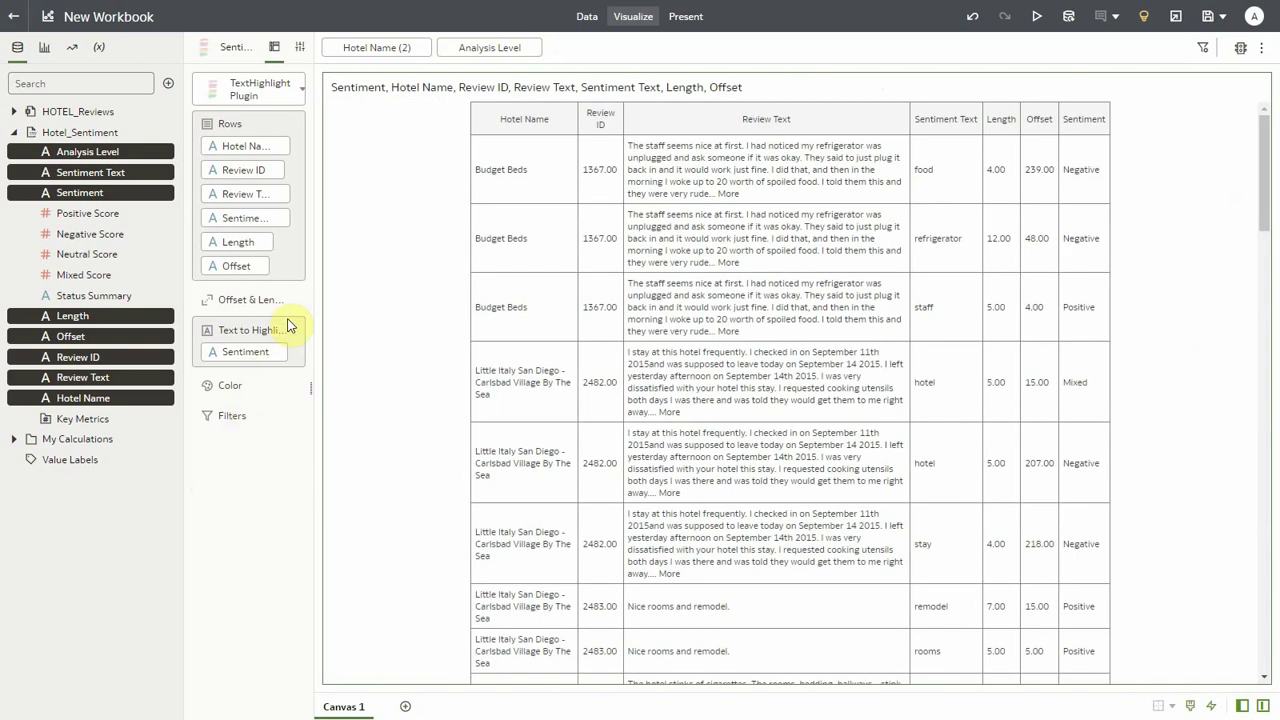
drag(316, 260, 397, 280)
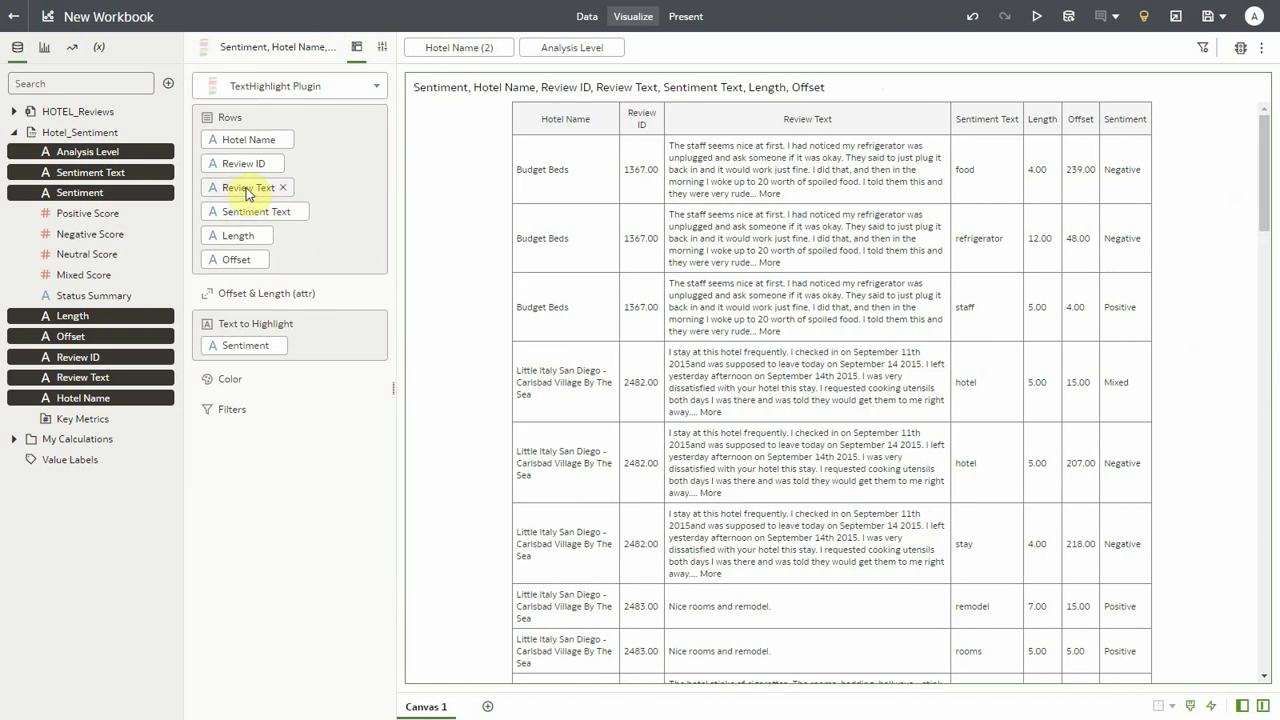
drag(246, 192, 240, 357)
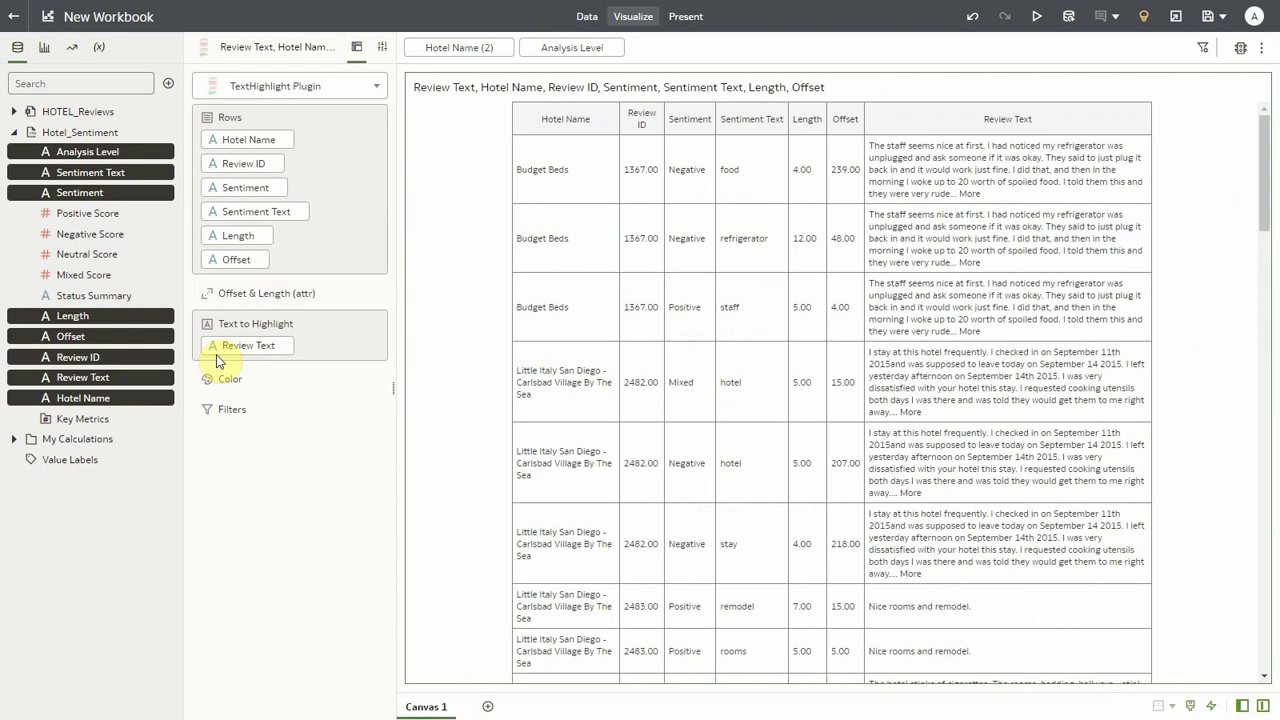
click(229, 261)
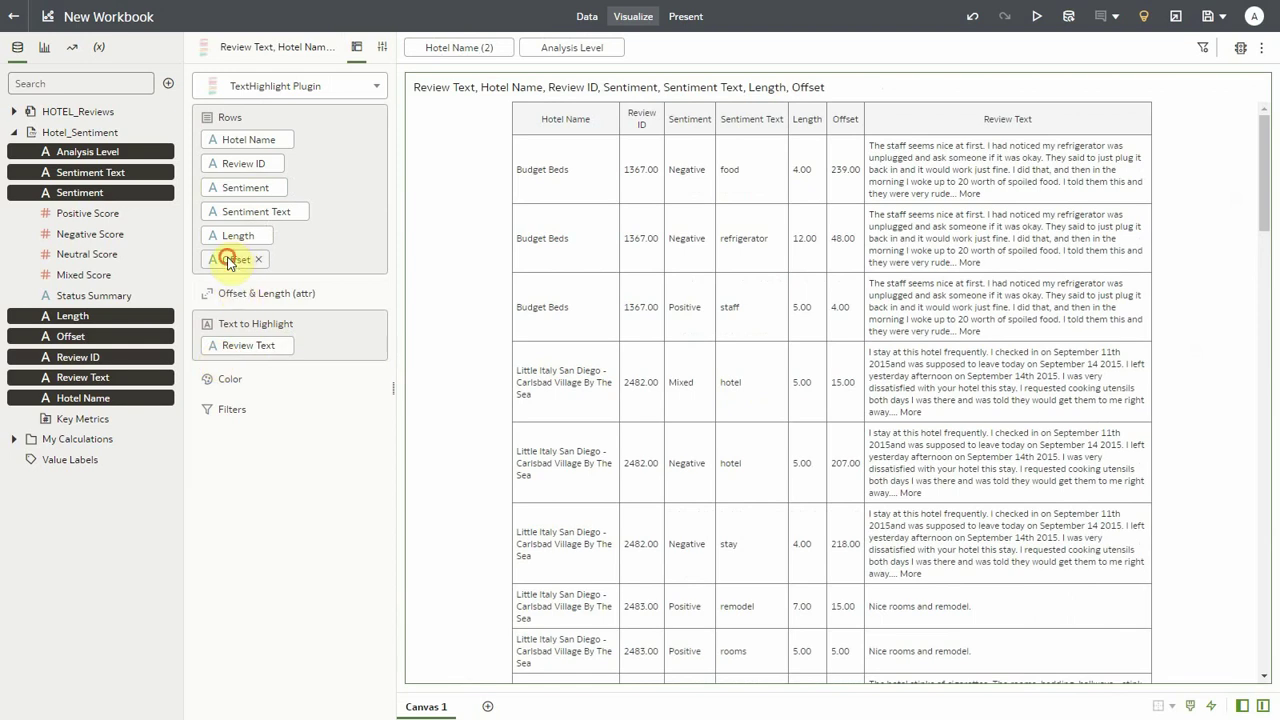
drag(229, 261, 240, 296)
drag(232, 235, 252, 316)
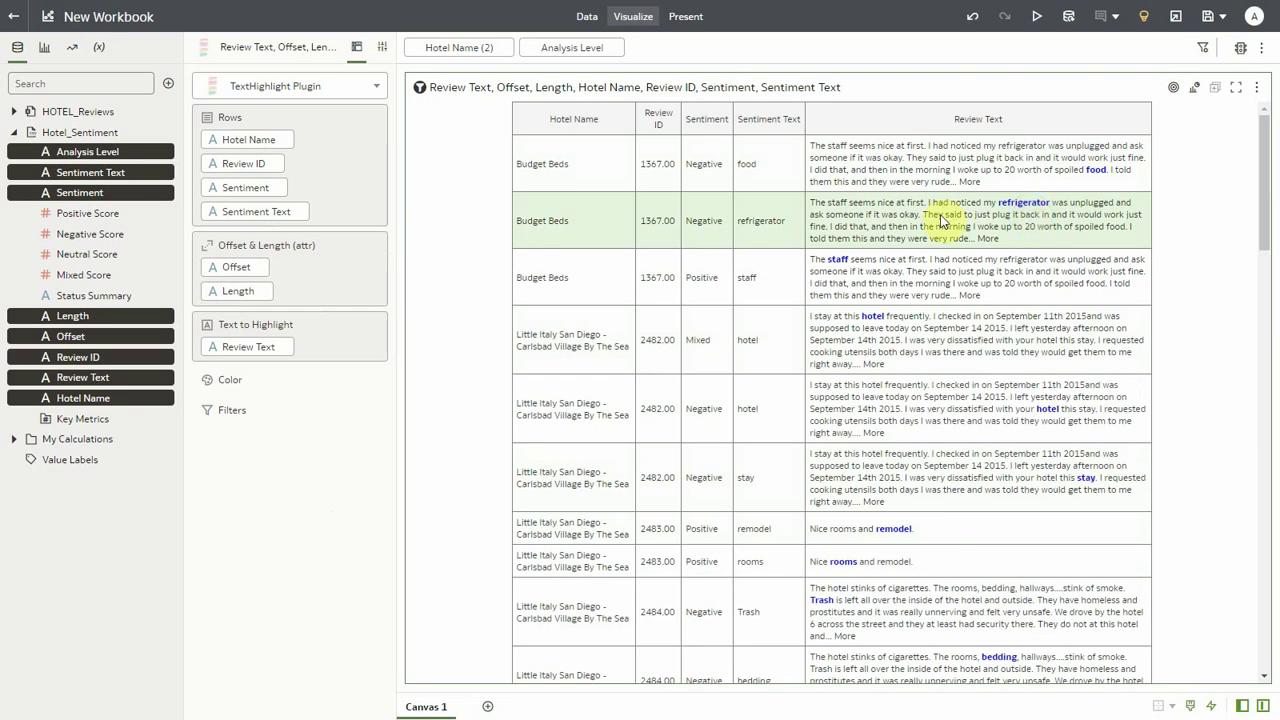
- Drag Sentiment into Color so aspect words show red Negative, green Positive, orange Mixed
drag(247, 189, 244, 379)
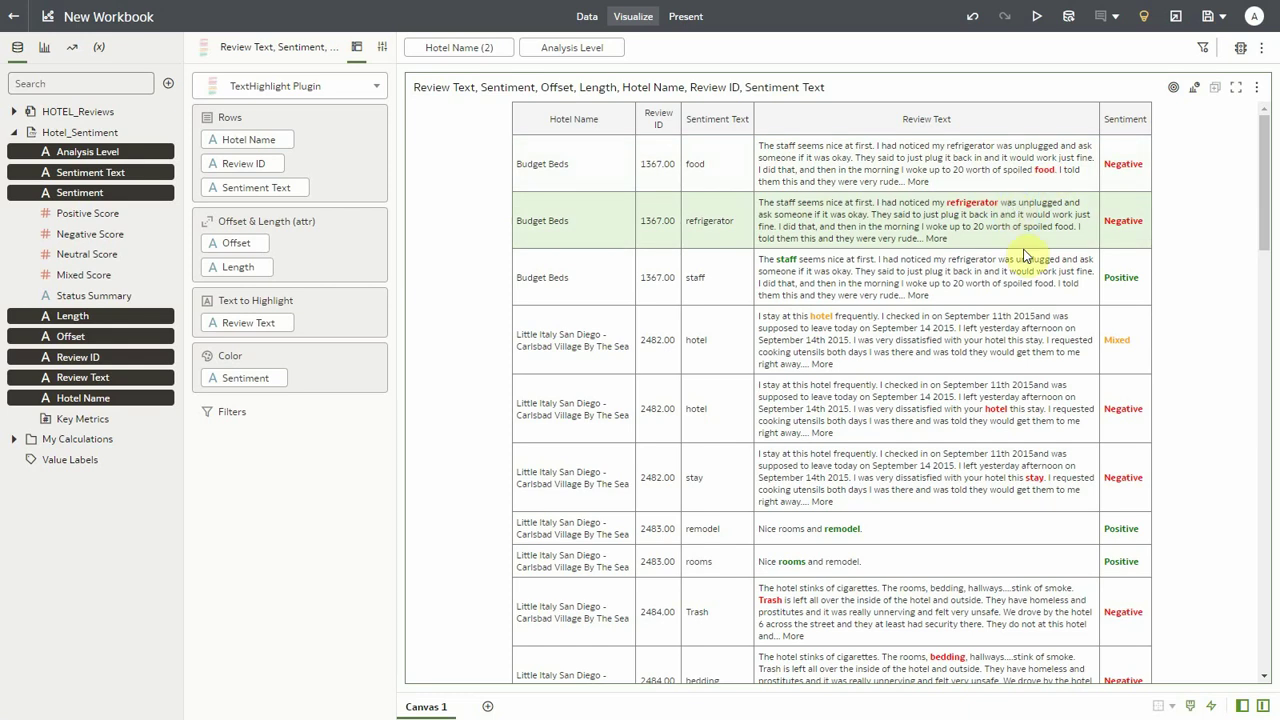
- Remove the Mixed 'hotel' aspect row of review 2487 from the table
scroll(1065, 328, down, 5)
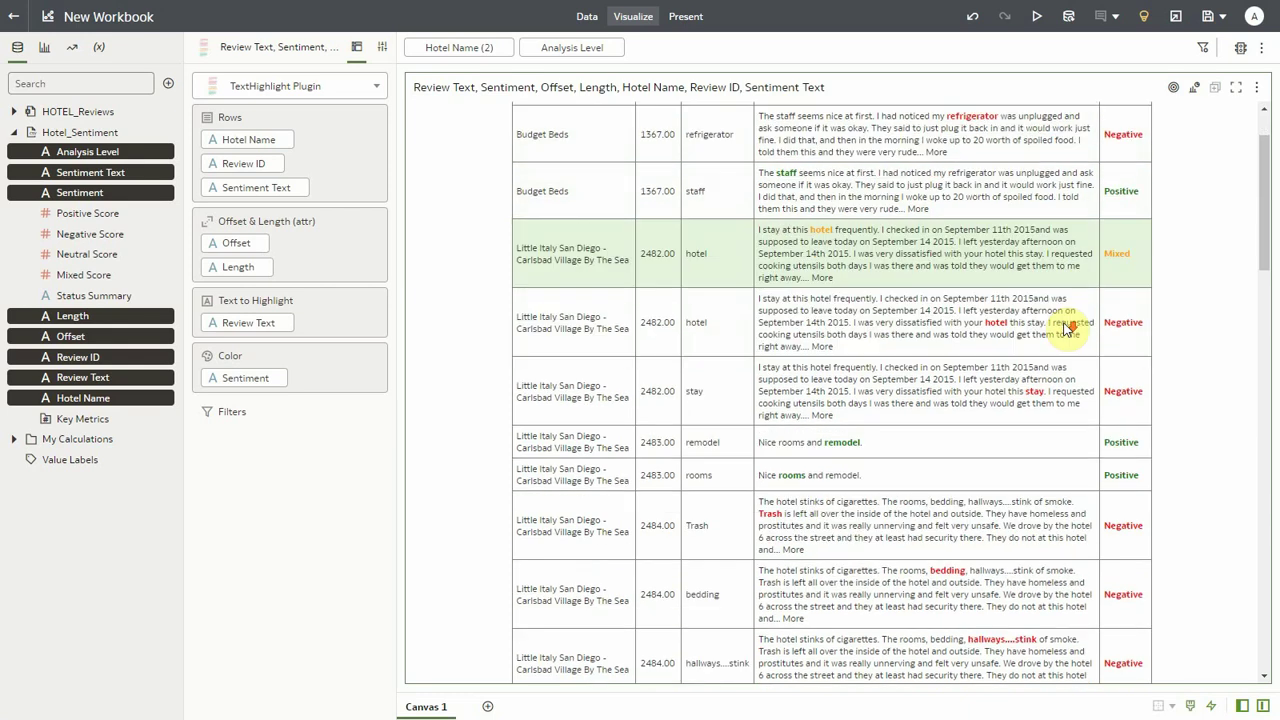
scroll(1065, 328, down, 10)
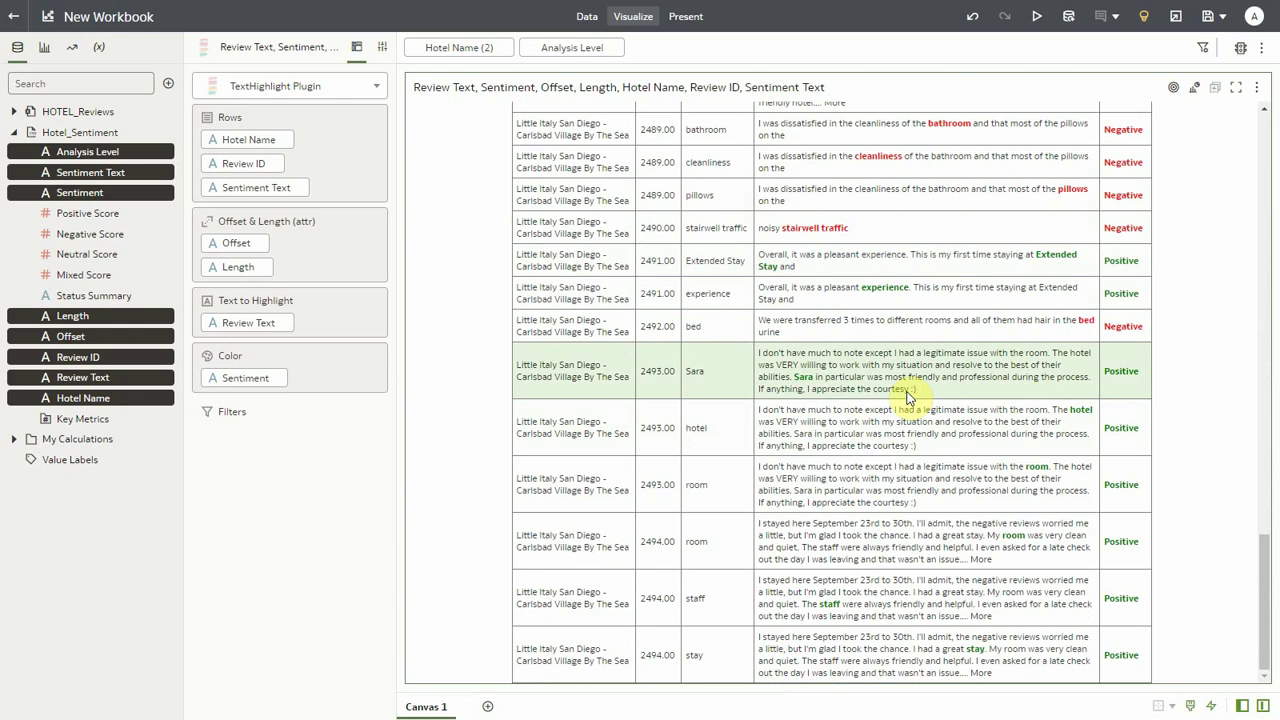
scroll(907, 397, up, 5)
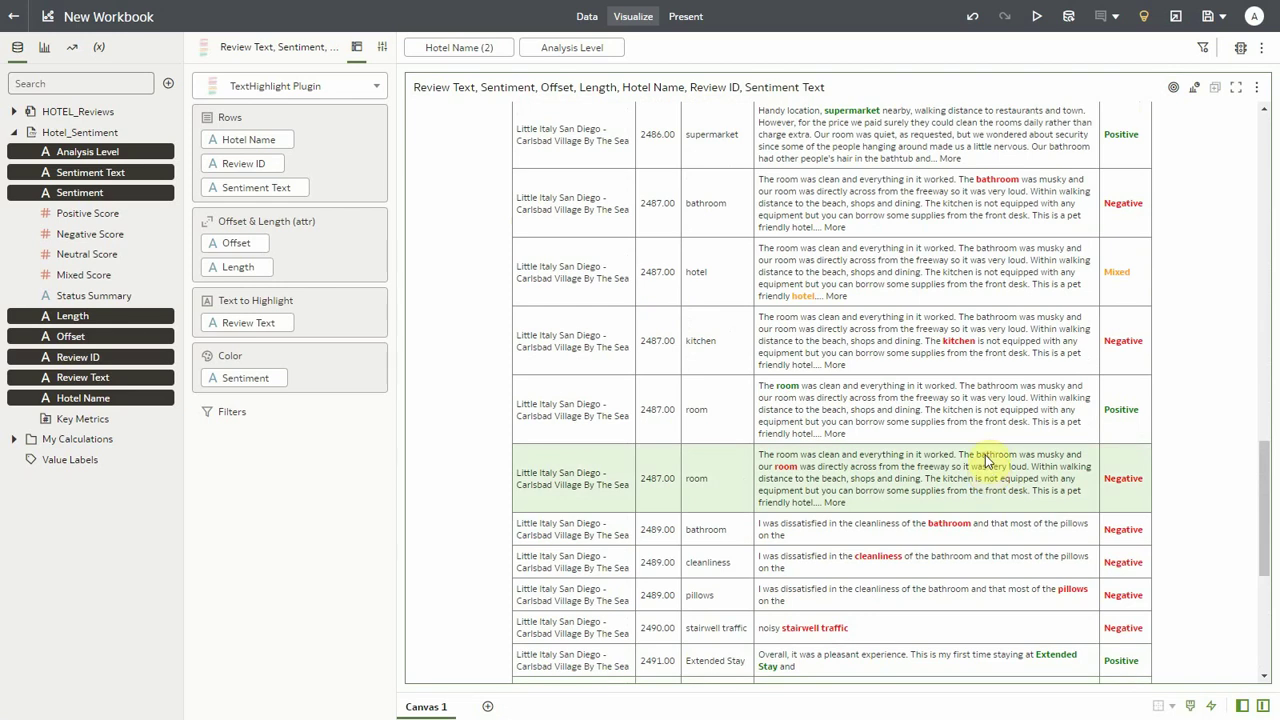
right_click(851, 270)
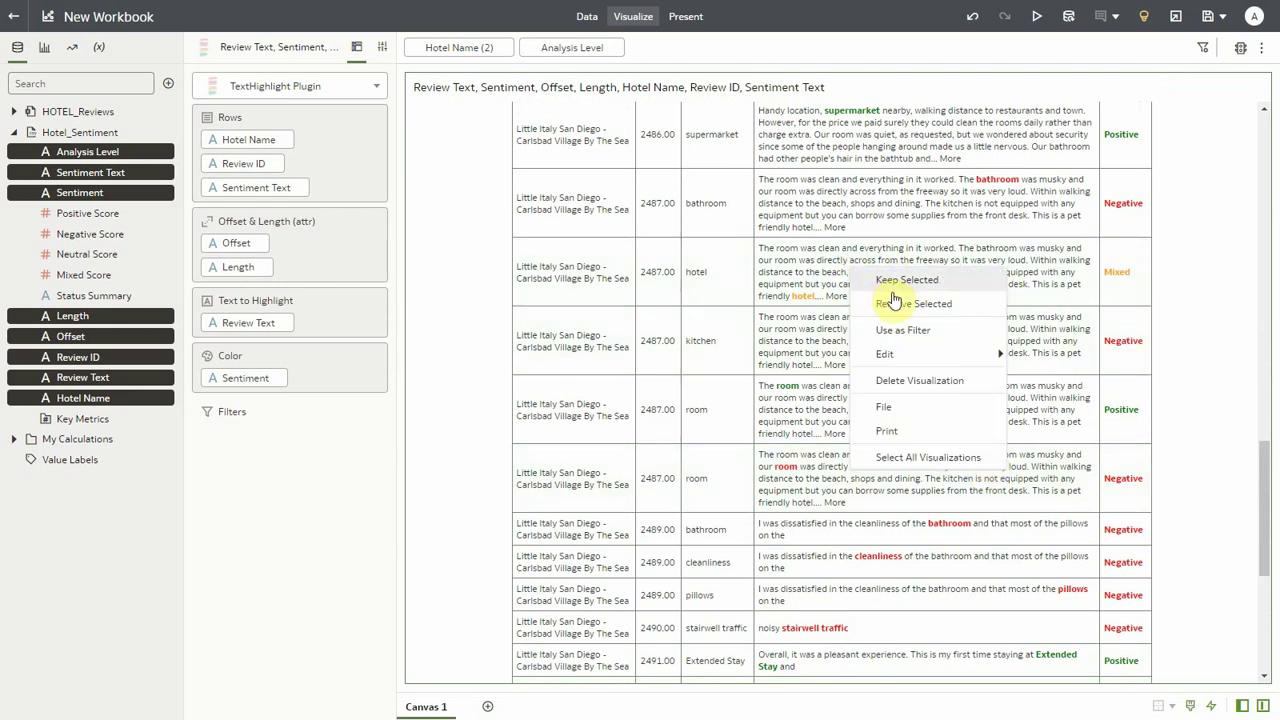
click(906, 303)
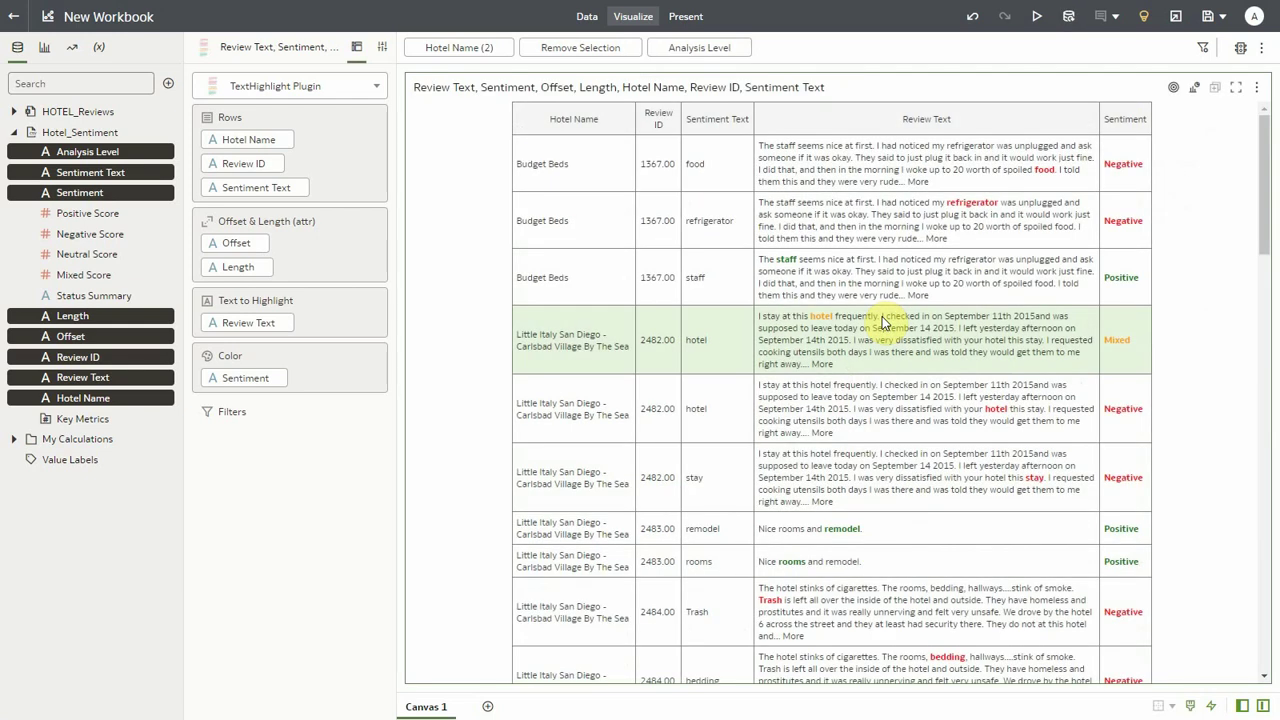
- Create a second table of Hotel Name, Sentiment, Positive Score and Negative Score
click(58, 546)
click(73, 398)
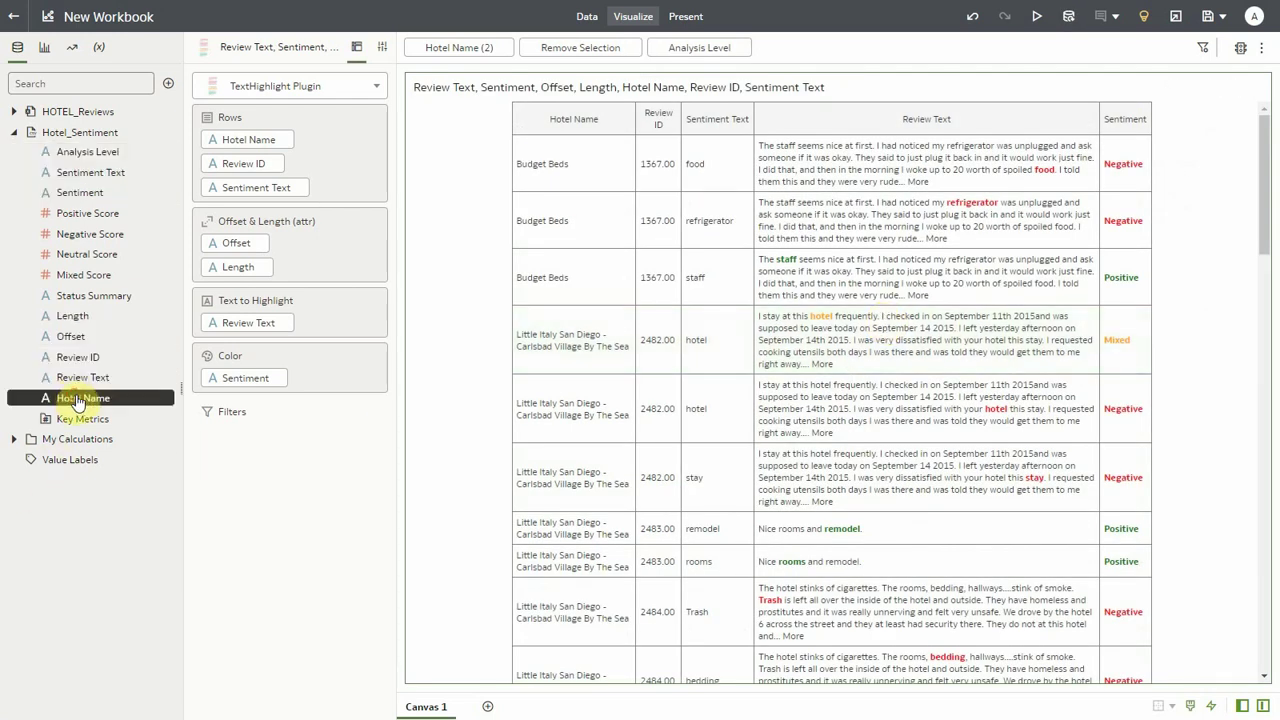
ctrl+click(80, 193)
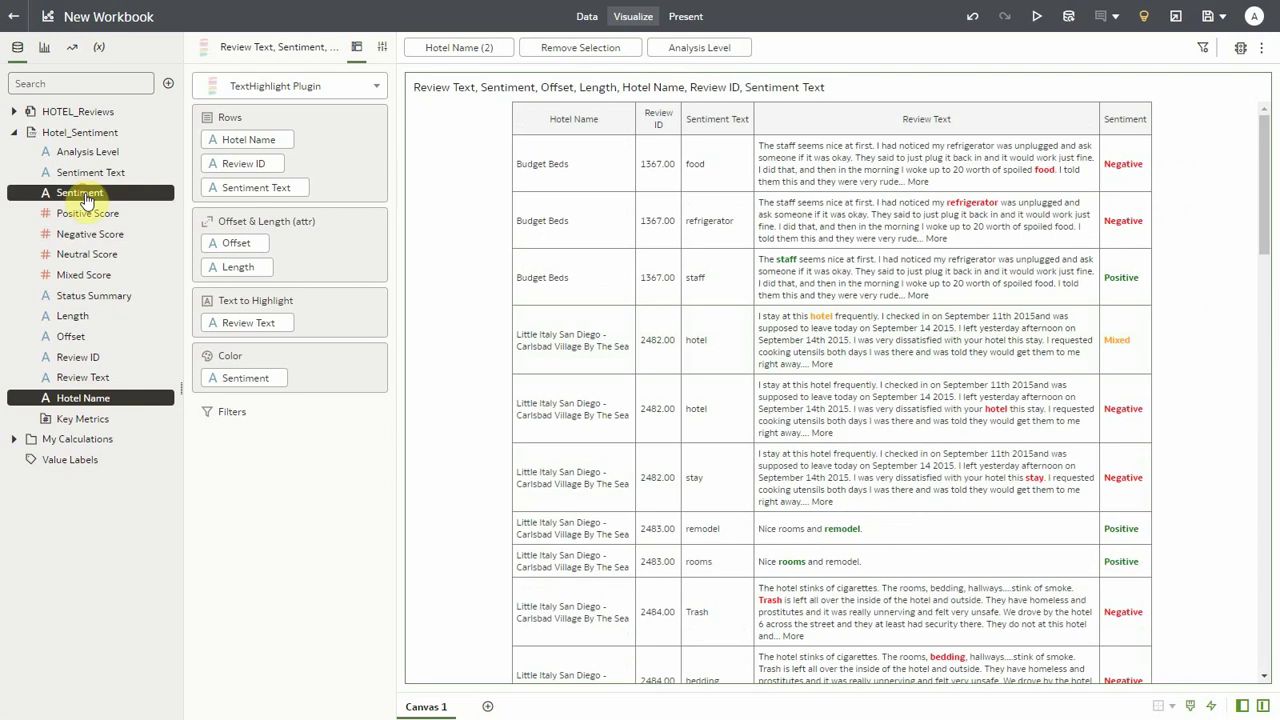
ctrl+click(88, 213)
ctrl+click(95, 234)
right_click(95, 234)
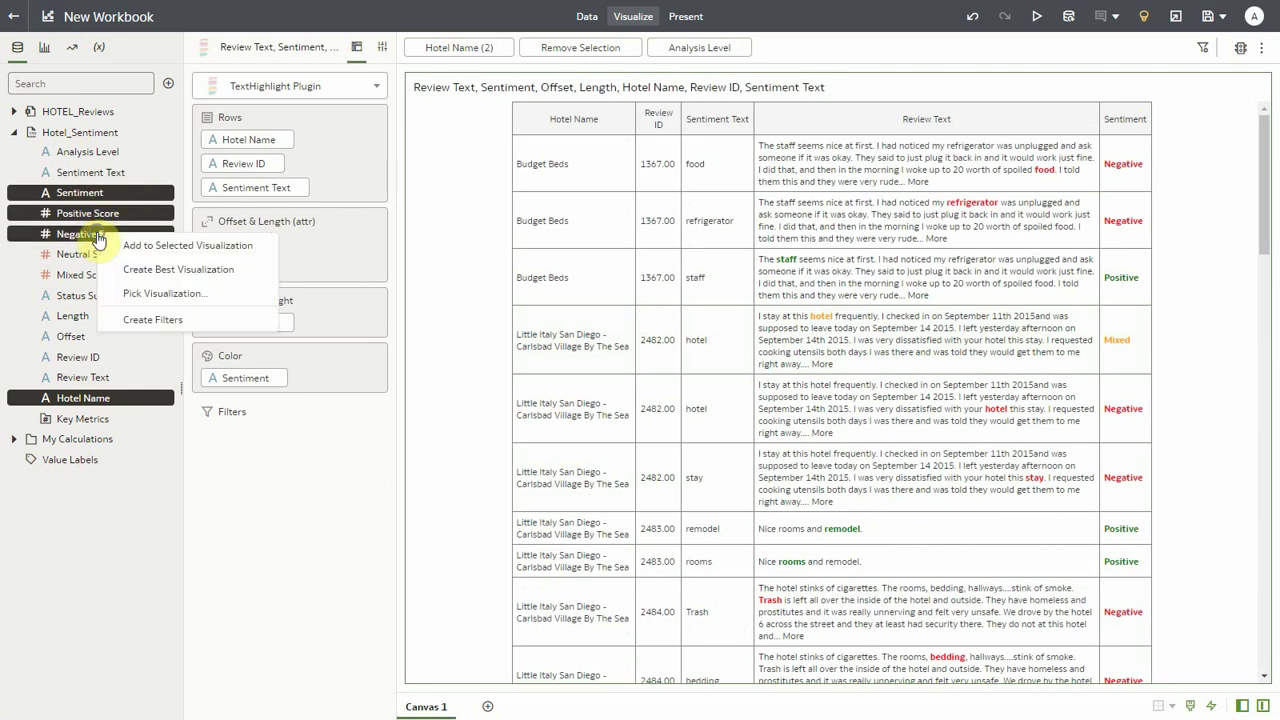
click(160, 289)
click(152, 430)
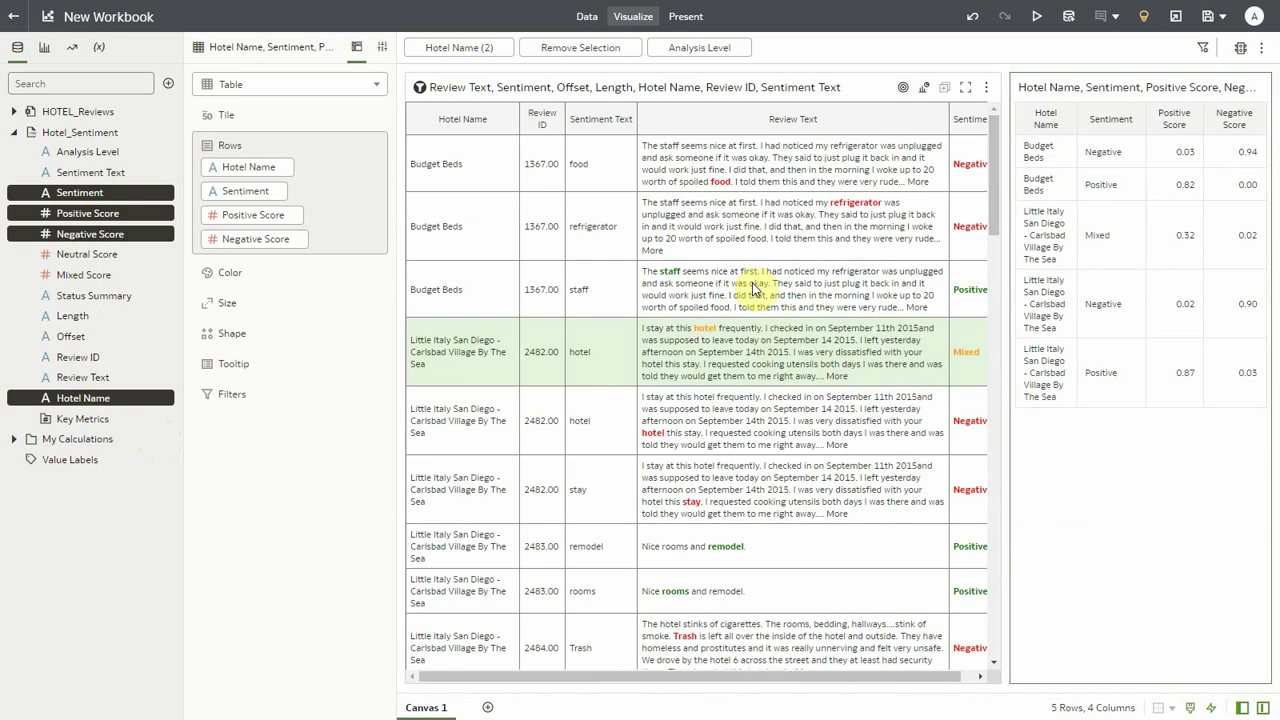
- Select Budget Beds, rooms and negative review rows to see their matching scores in the score table
click(461, 294)
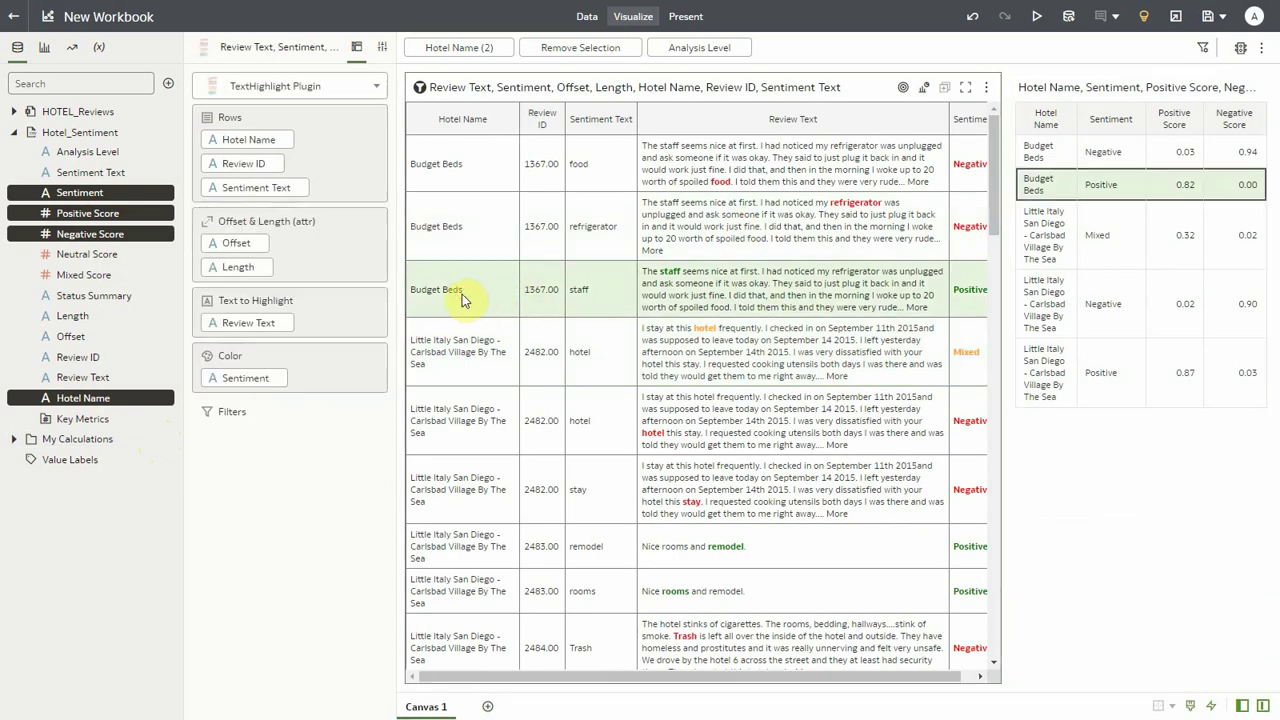
click(493, 604)
scroll(495, 603, down, 3)
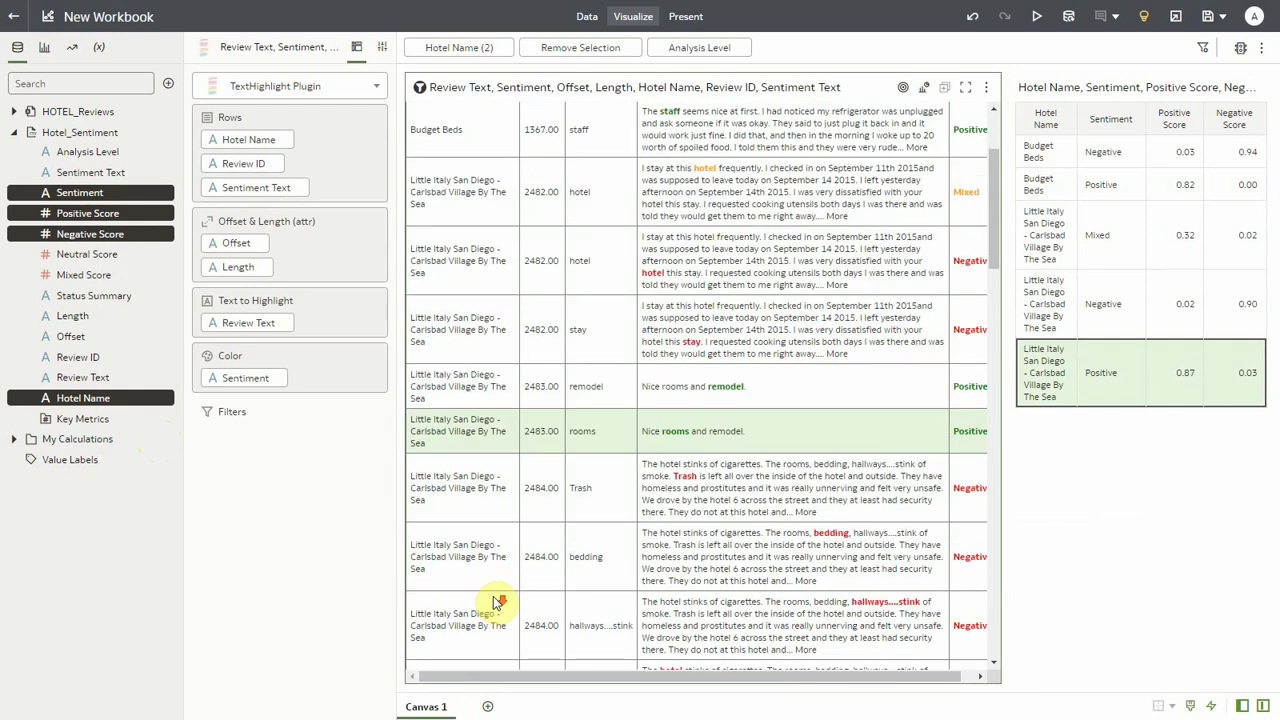
click(498, 667)
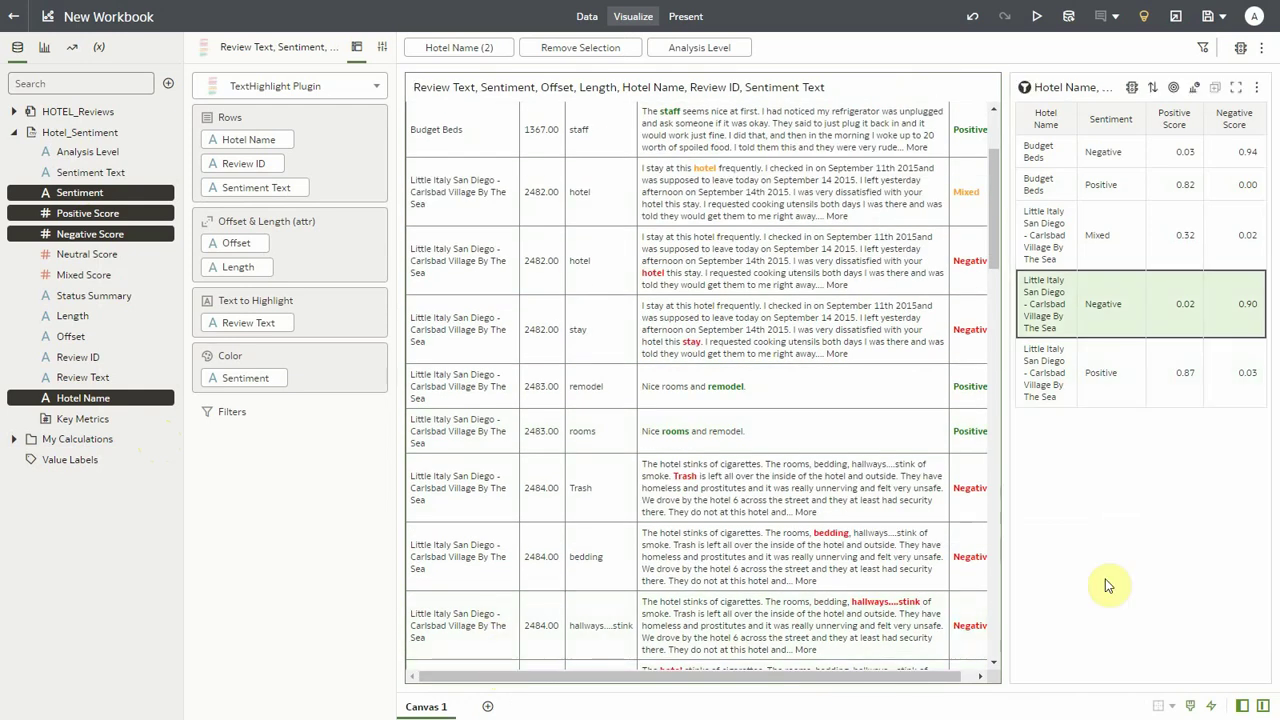